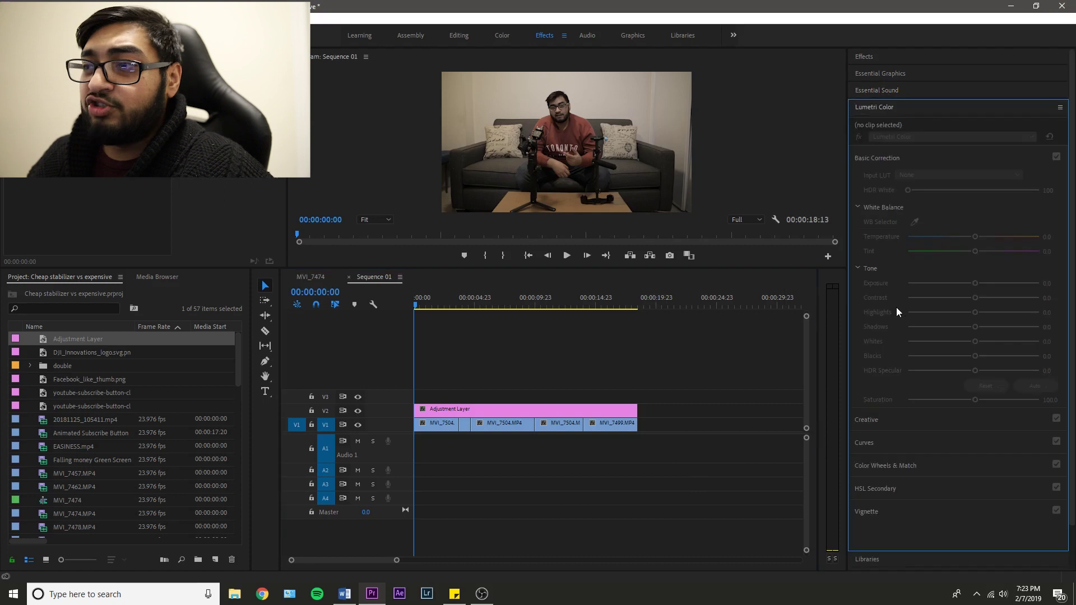
Step: Correct the adjustment layer's white balance in Lumetri Color by sampling the pale wall above the sofa
{"action": "left_click", "coordinate": [549, 411]}
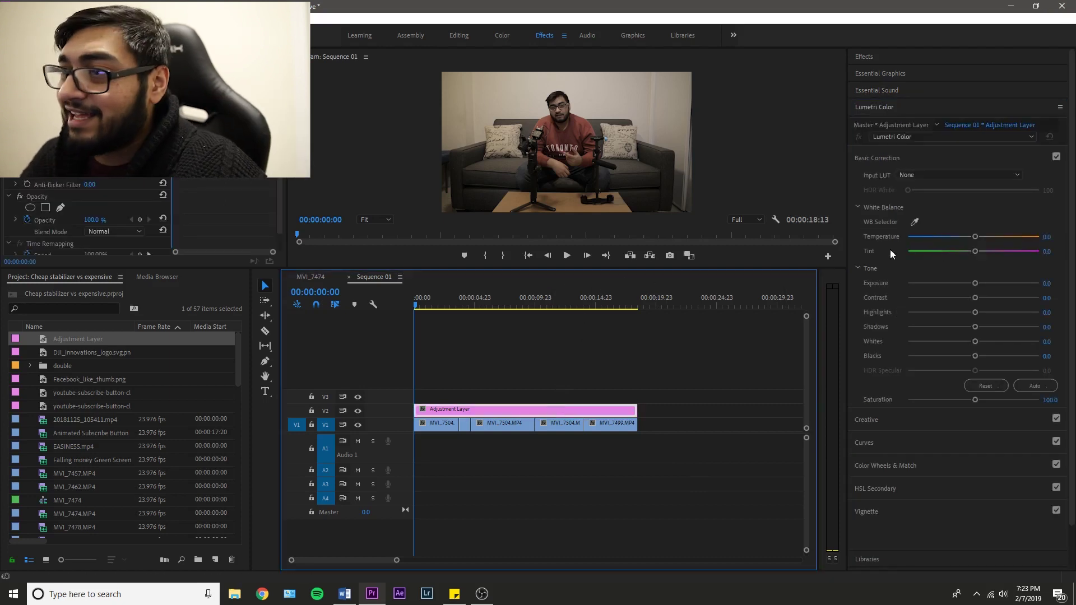
{"action": "left_click", "coordinate": [915, 222]}
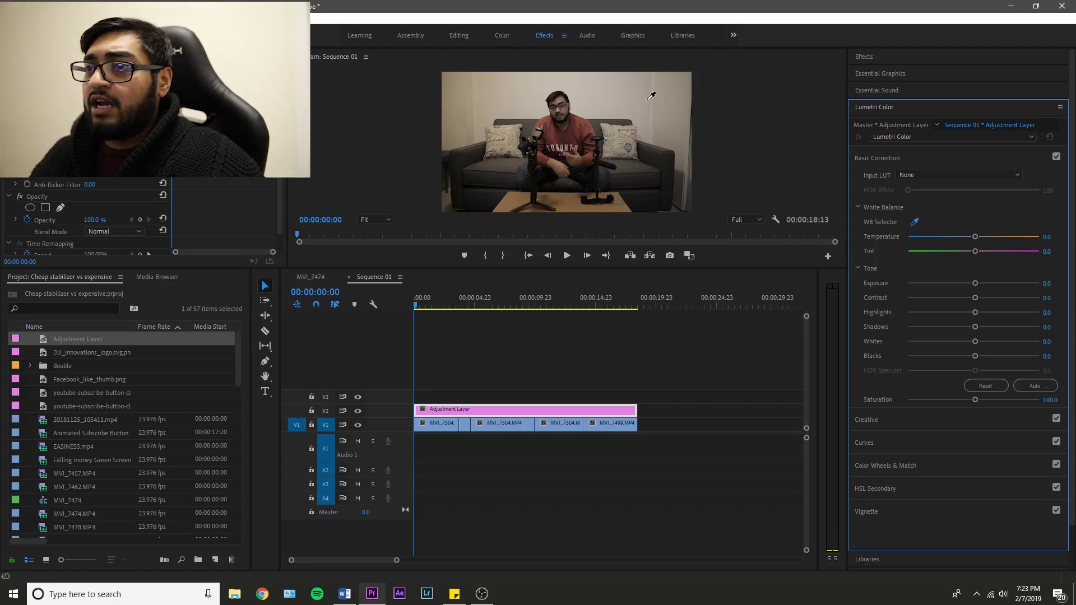
{"action": "left_click", "coordinate": [601, 92]}
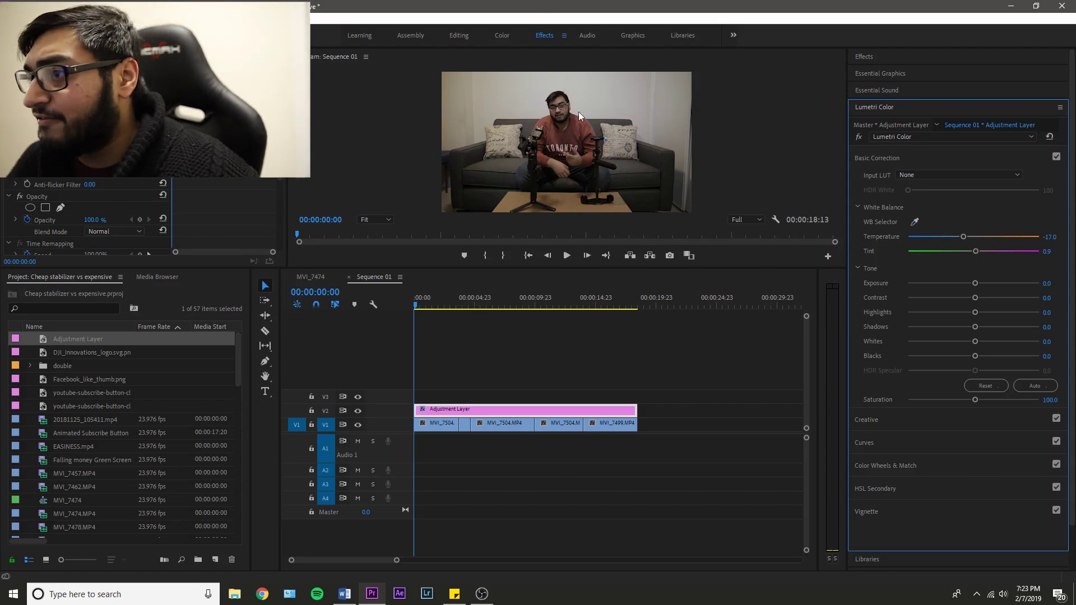
Step: Set the adjustment layer's exposure to -5, contrast to 100, and highlights, shadows, whites and blacks all to -100
{"action": "left_click_drag", "start_coordinate": [976, 283], "coordinate": [152, 190]}
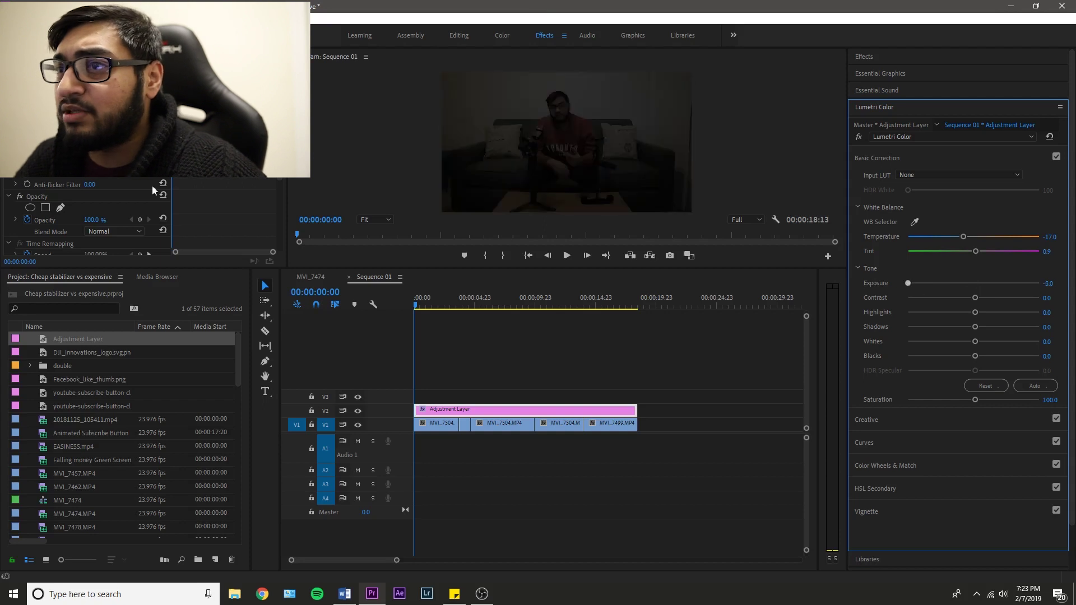
{"action": "left_click_drag", "start_coordinate": [979, 298], "coordinate": [1044, 303]}
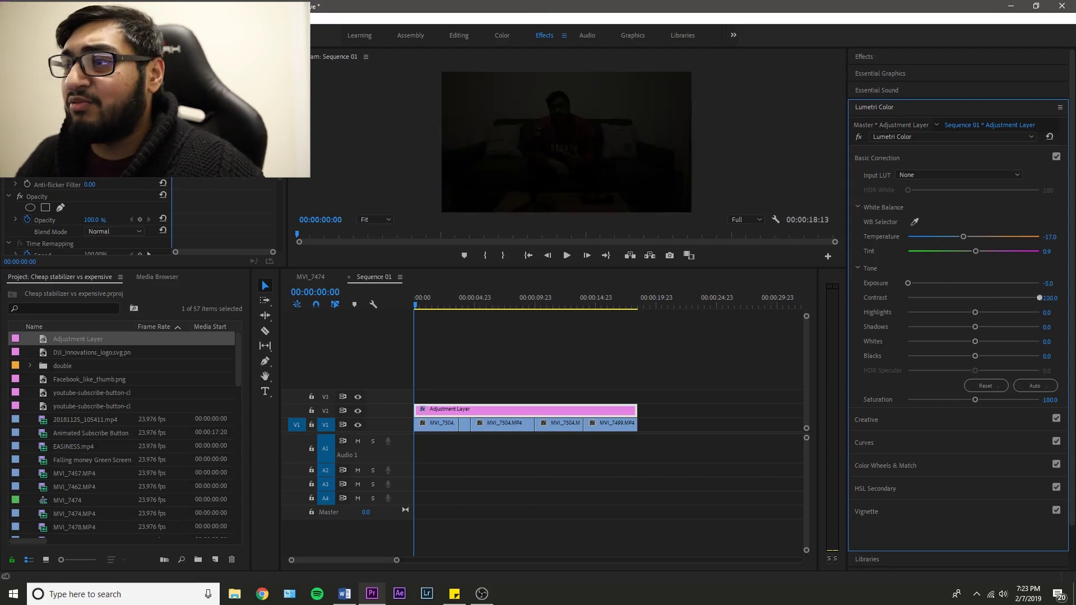
{"action": "left_click_drag", "start_coordinate": [975, 313], "coordinate": [688, 302]}
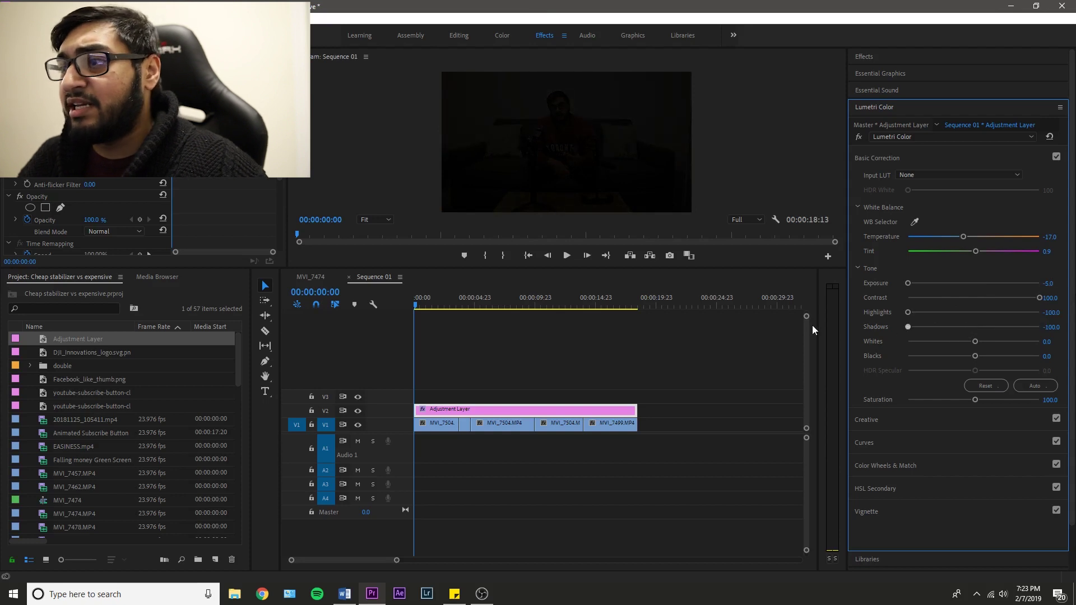
{"action": "left_click_drag", "start_coordinate": [970, 343], "coordinate": [826, 339]}
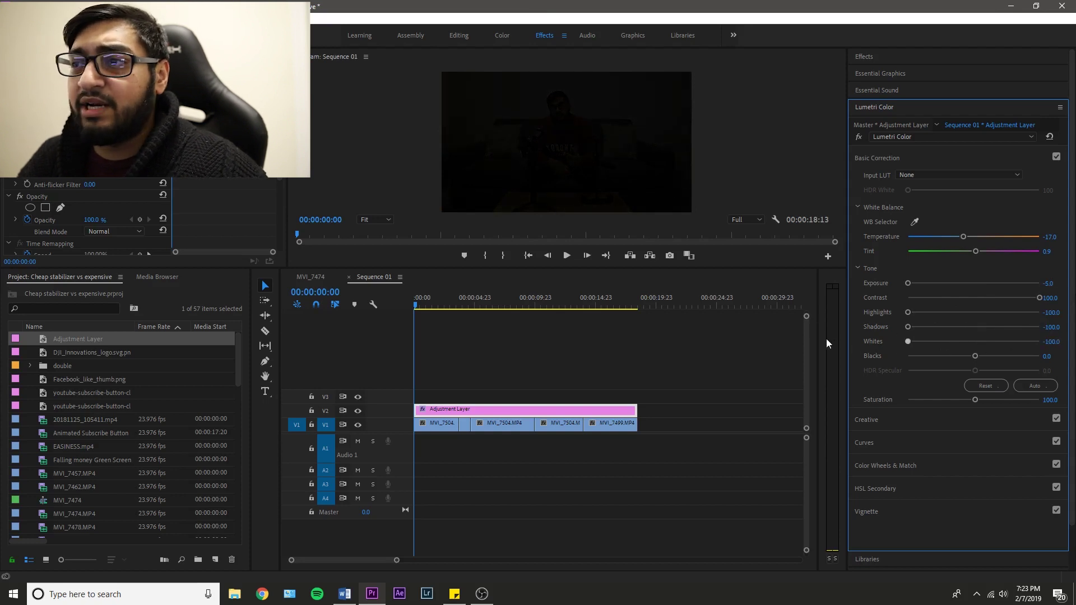
{"action": "left_click_drag", "start_coordinate": [975, 357], "coordinate": [783, 339]}
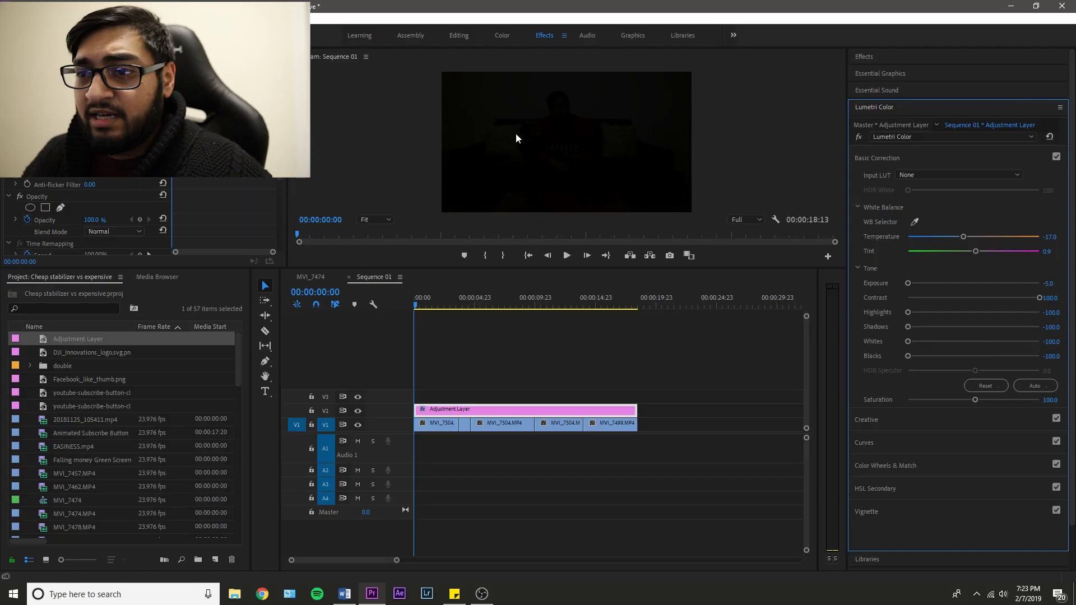
Step: Shorten the adjustment layer to end over the second-to-last clip and scrub the sequence to compare the grade
{"action": "left_click_drag", "start_coordinate": [422, 305], "coordinate": [516, 337]}
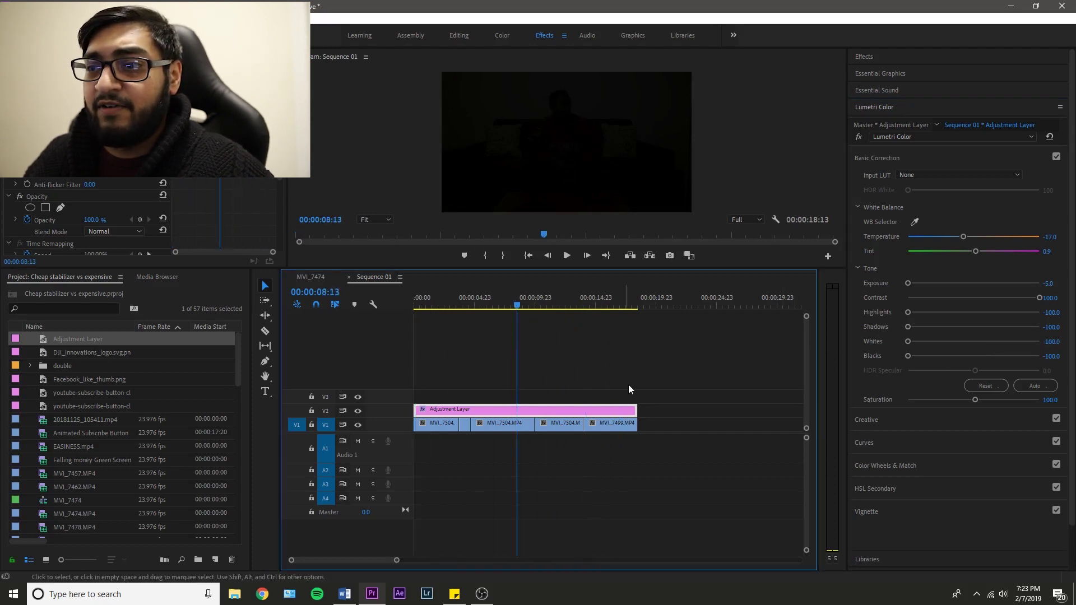
{"action": "left_click_drag", "start_coordinate": [641, 408], "coordinate": [567, 410]}
{"action": "left_click", "coordinate": [518, 307]}
{"action": "left_click_drag", "start_coordinate": [519, 310], "coordinate": [580, 314]}
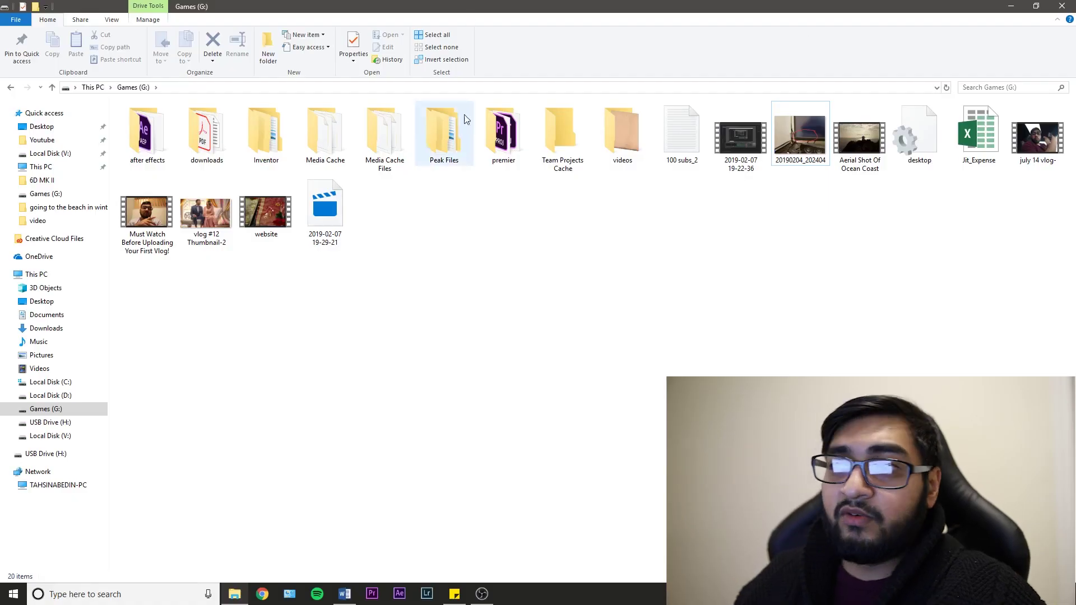
Step: In File Explorer, open the First vlog folder inside videos > Youtube on the Games (G:) drive
{"action": "double_click", "coordinate": [617, 148]}
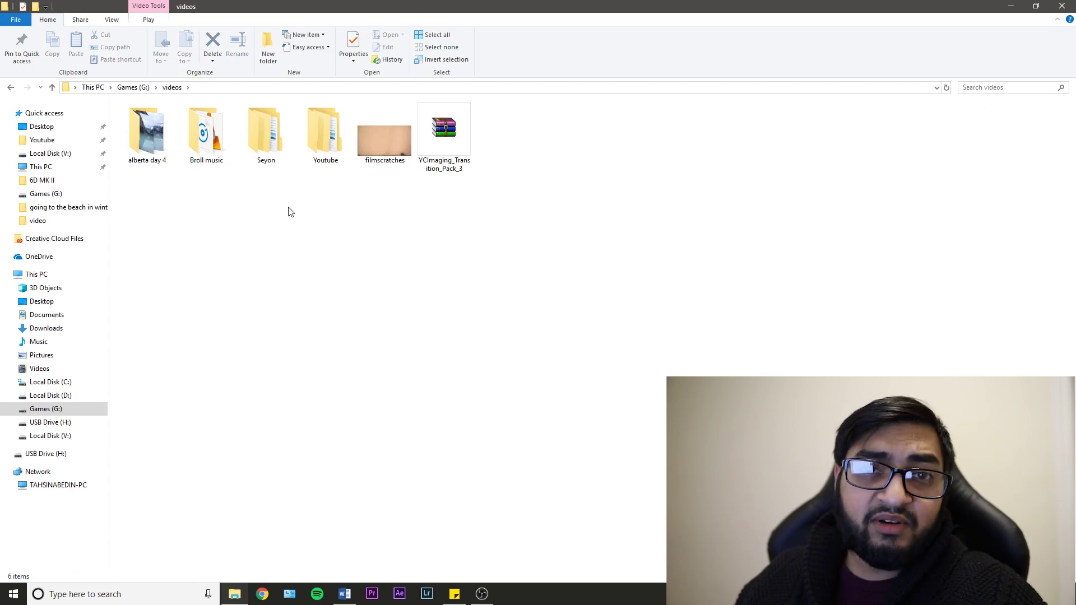
{"action": "double_click", "coordinate": [325, 134]}
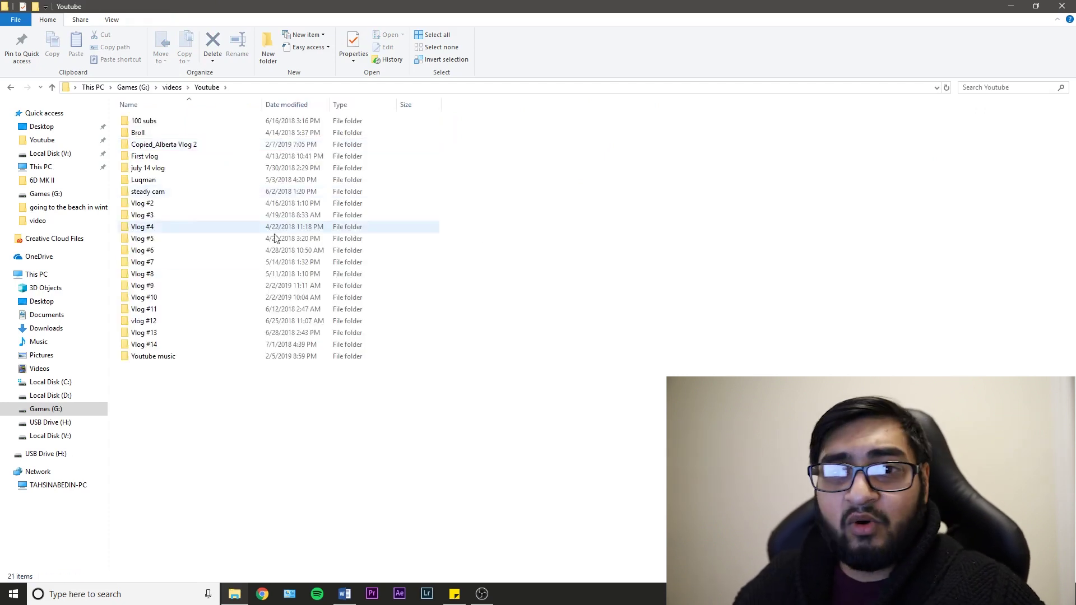
{"action": "left_click", "coordinate": [205, 159]}
{"action": "double_click", "coordinate": [205, 159]}
Step: Examine how the First vlog footage is organized into subfolders such as Blueflowermedia, broll, event, morning, music and travelling
{"action": "key", "text": "ctrl+a"}
{"action": "left_click_drag", "start_coordinate": [488, 272], "coordinate": [118, 91]}
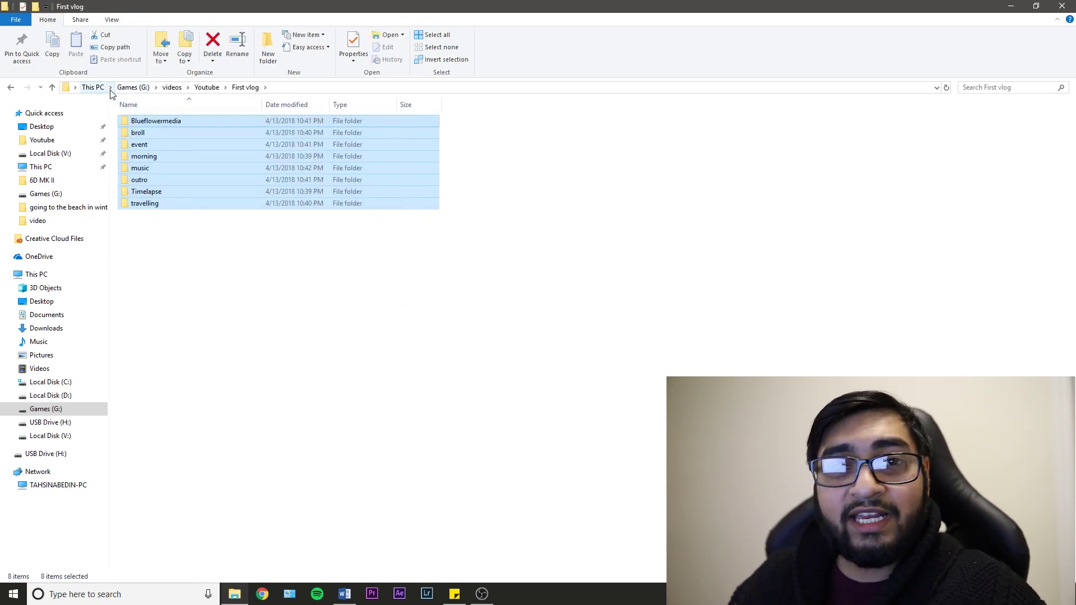
{"action": "left_click_drag", "start_coordinate": [297, 347], "coordinate": [119, 108]}
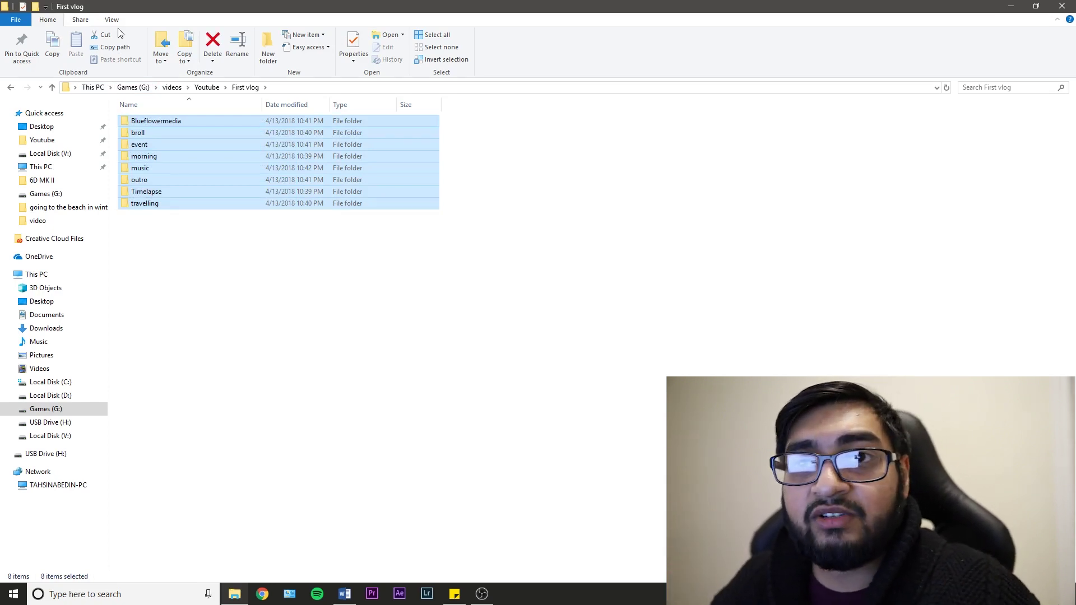
{"action": "left_click", "coordinate": [166, 122]}
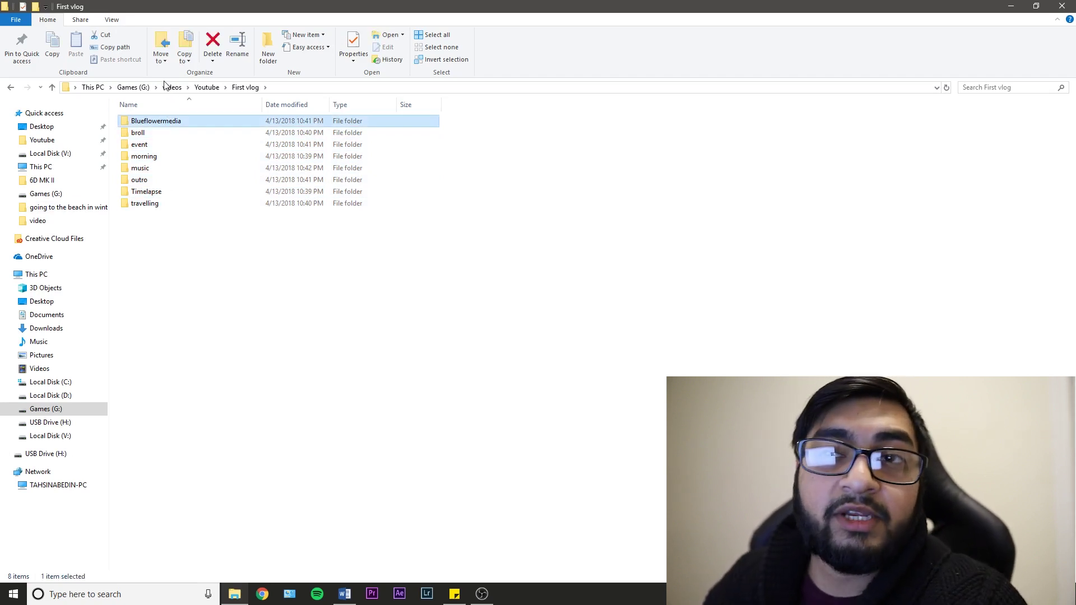
{"action": "left_click", "coordinate": [185, 135]}
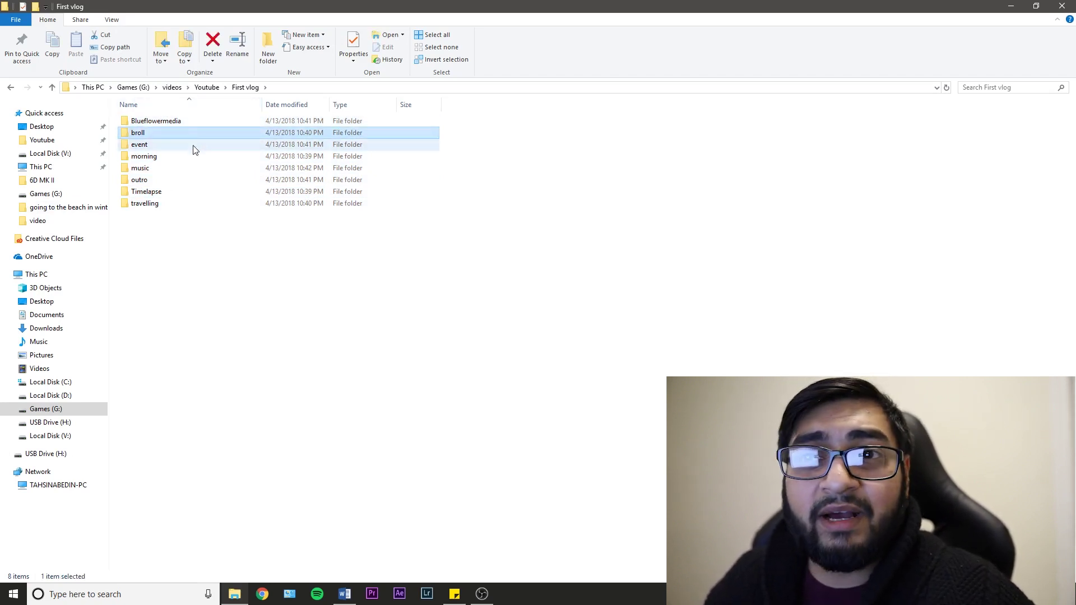
{"action": "left_click", "coordinate": [195, 147]}
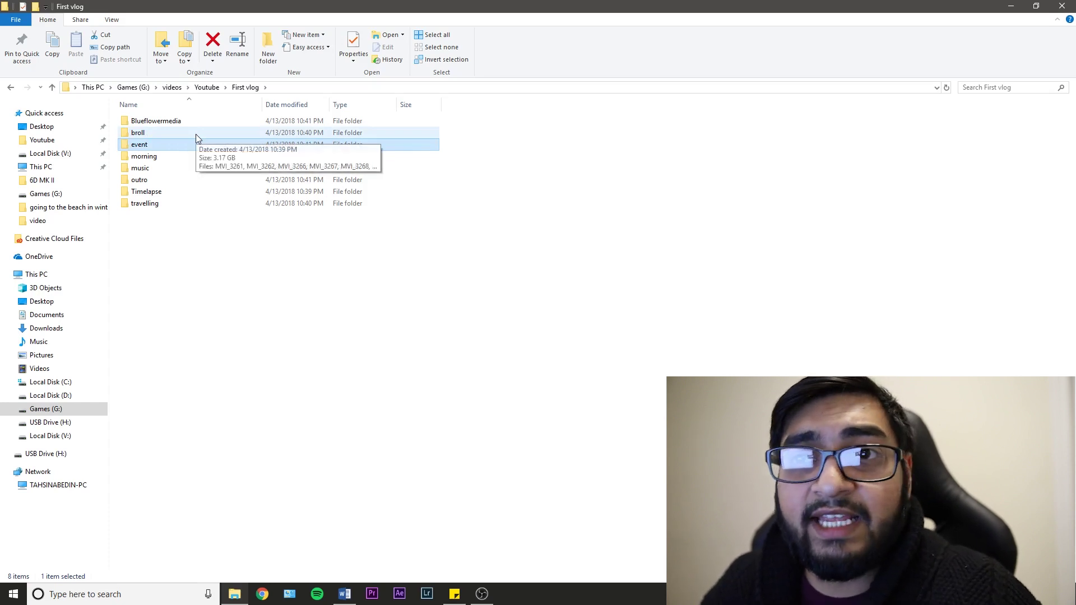
{"action": "left_click", "coordinate": [196, 157]}
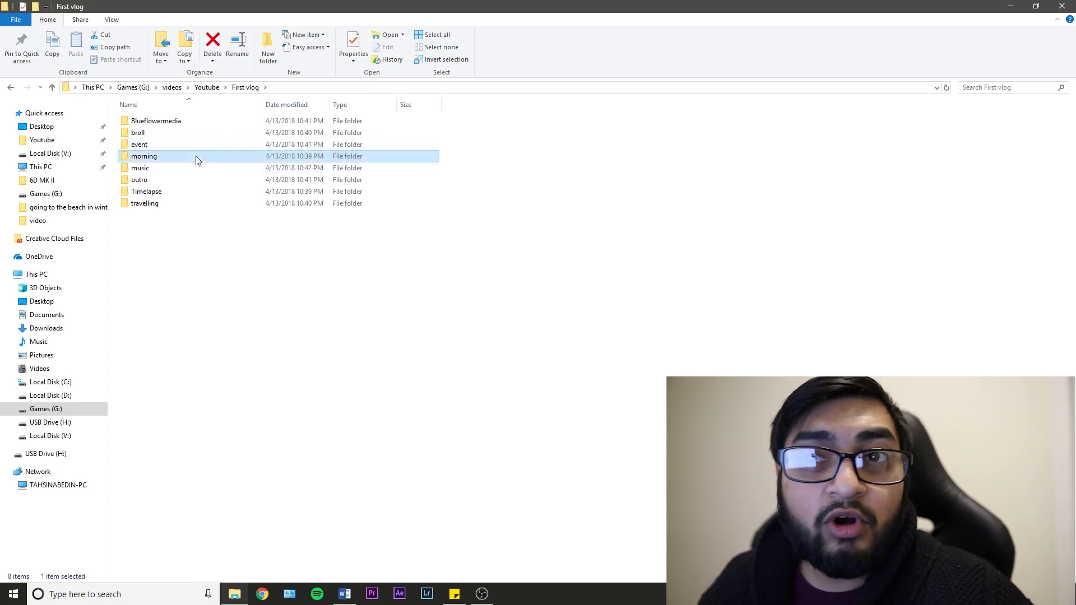
{"action": "left_click", "coordinate": [184, 168]}
{"action": "left_click", "coordinate": [168, 203]}
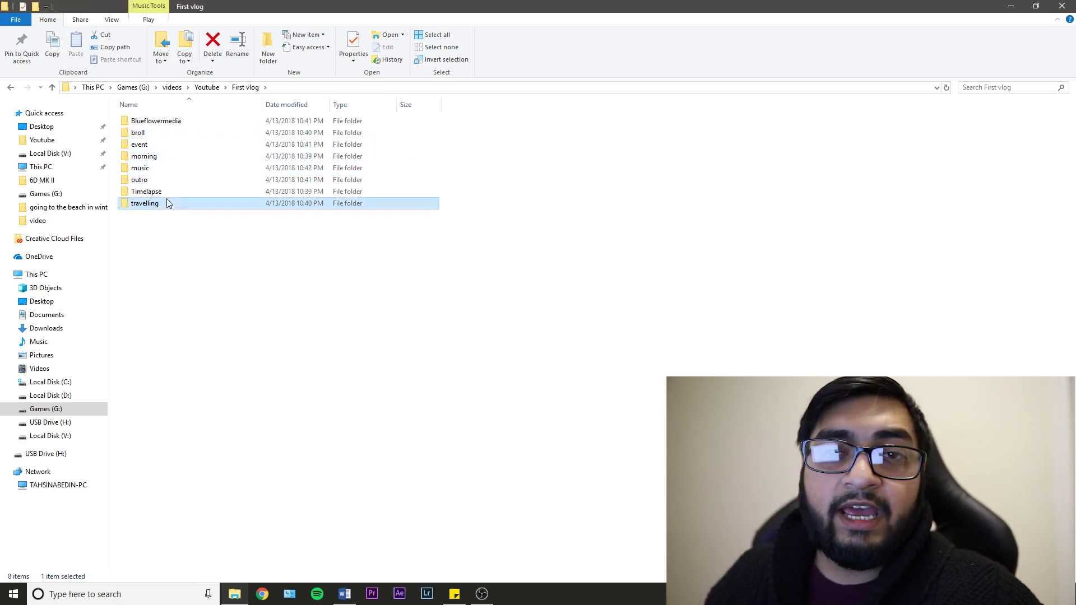
{"action": "key", "text": "ctrl+a"}
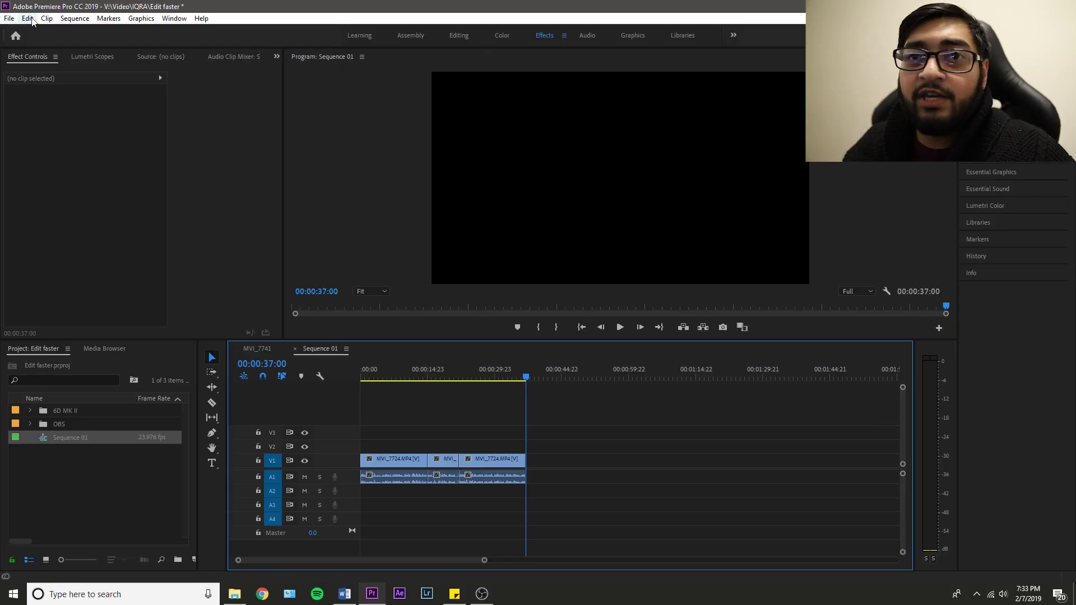
Step: In Premiere Pro, look up the commands assigned to the Q key in the keyboard shortcuts and close them unchanged
{"action": "left_click", "coordinate": [32, 20]}
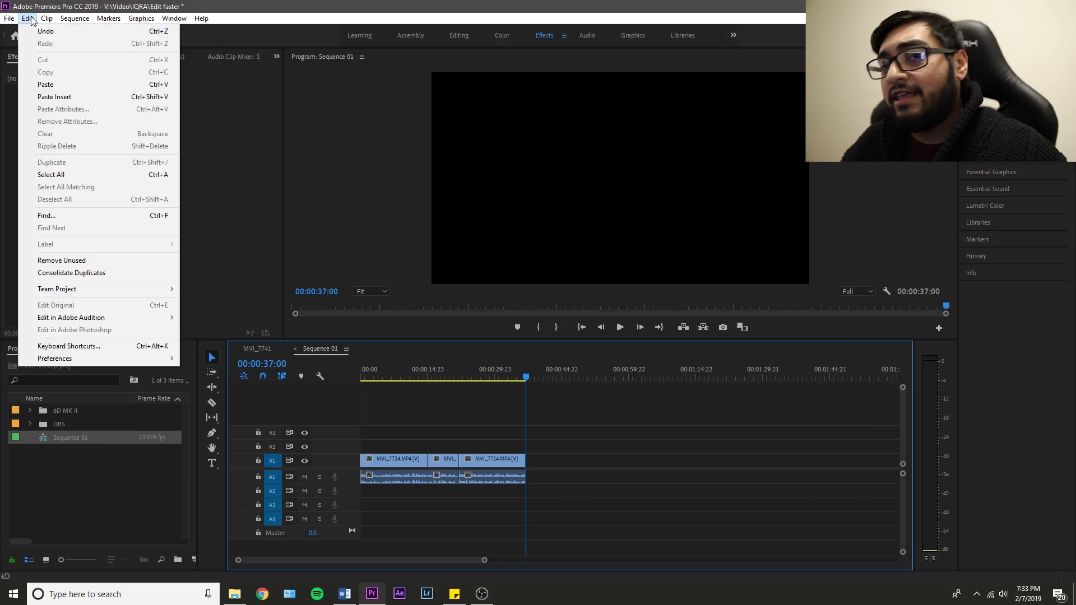
{"action": "left_click", "coordinate": [108, 346]}
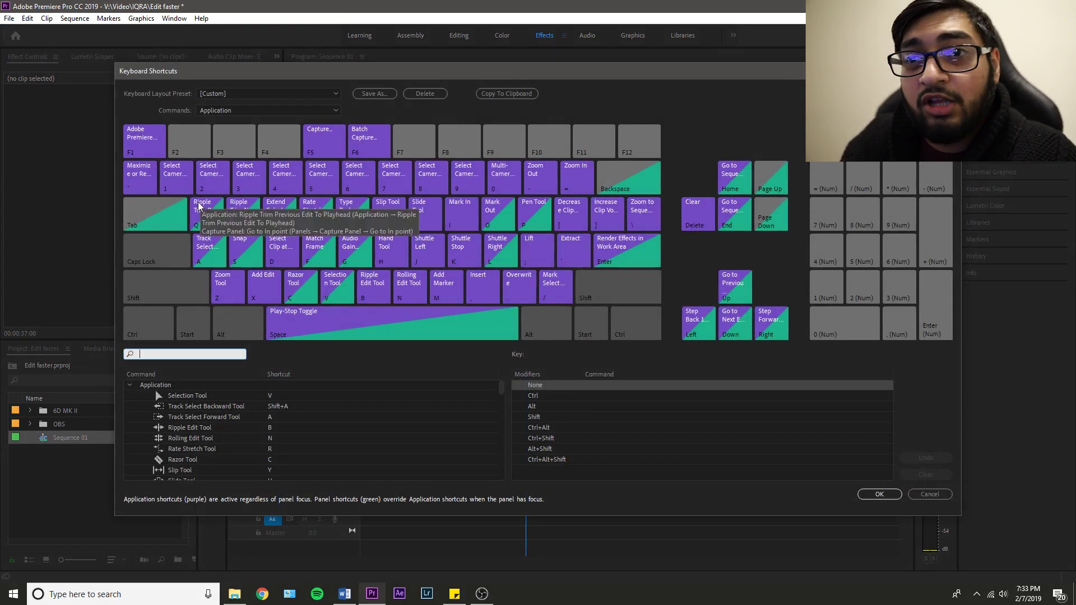
{"action": "left_click", "coordinate": [218, 227]}
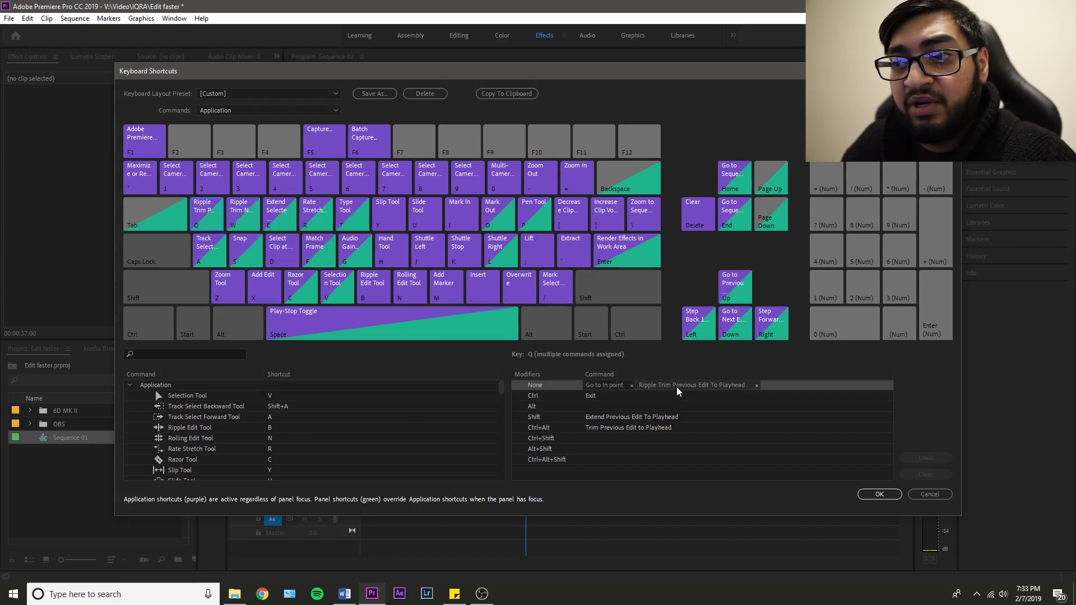
{"action": "left_click", "coordinate": [941, 497]}
Step: Ripple trim the start of the last MVI_7724 clip to the playhead at 00:00:33:11
{"action": "left_click_drag", "start_coordinate": [524, 374], "coordinate": [510, 376]}
{"action": "left_click", "coordinate": [504, 478]}
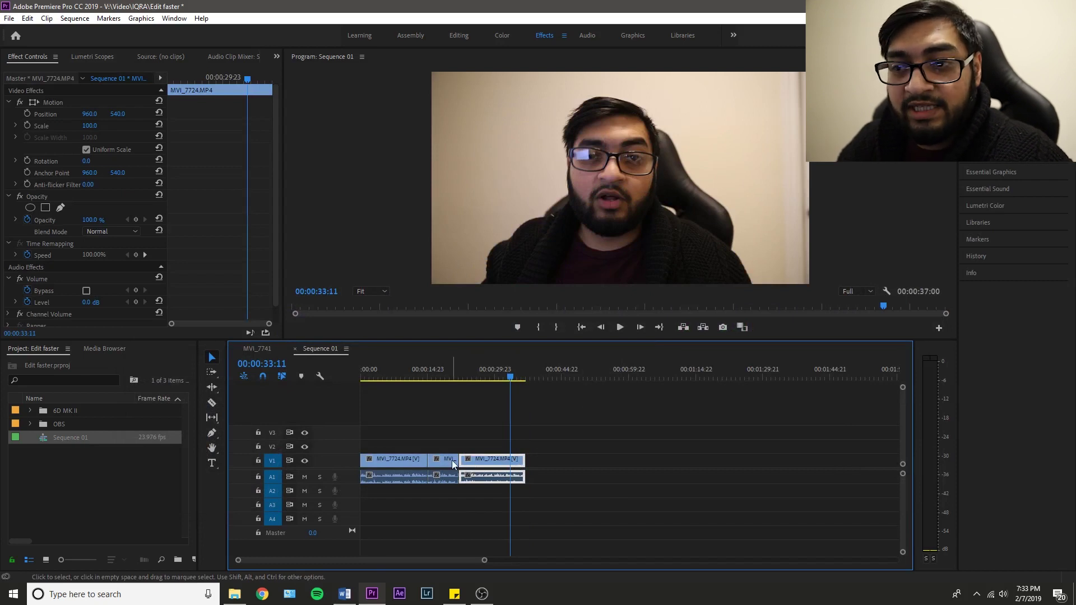
{"action": "key", "text": "q"}
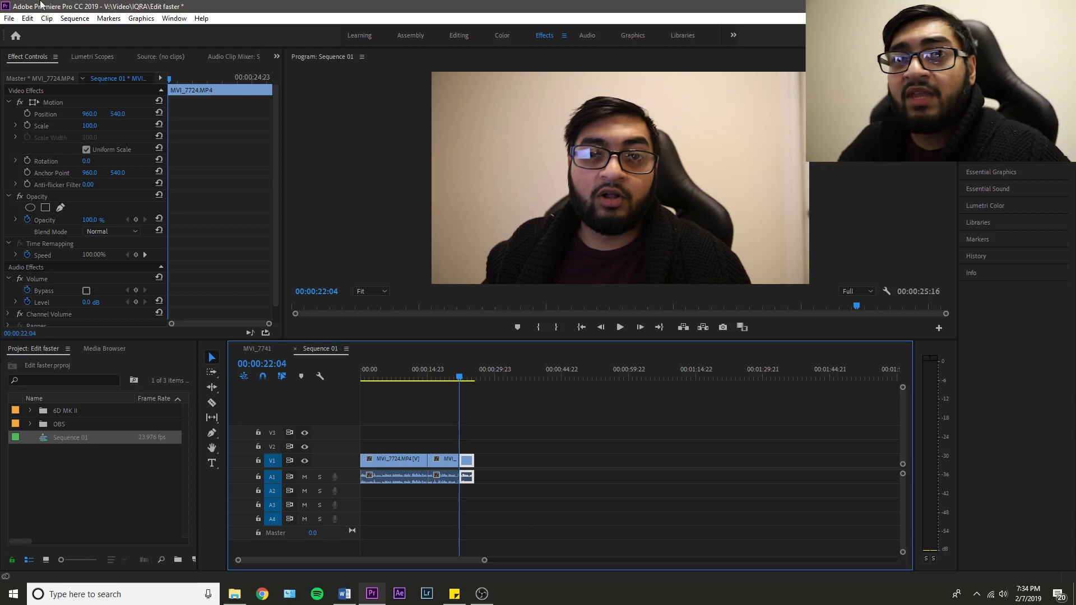
Step: Look up the commands assigned to the W key in the keyboard shortcuts and close them unchanged
{"action": "left_click", "coordinate": [27, 18]}
{"action": "left_click", "coordinate": [76, 345]}
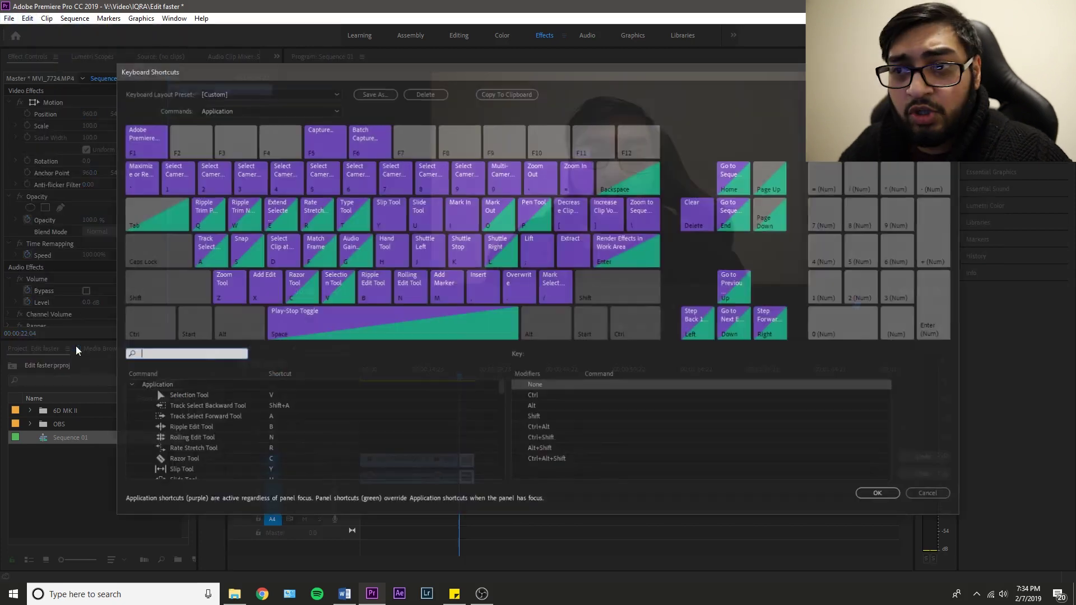
{"action": "left_click", "coordinate": [235, 226]}
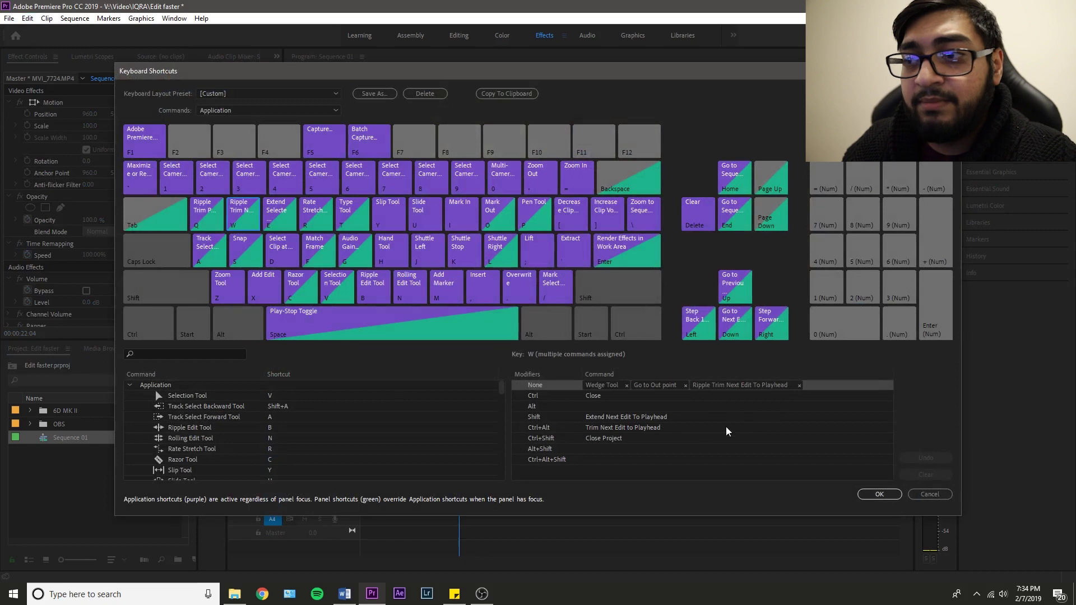
{"action": "left_click", "coordinate": [916, 495]}
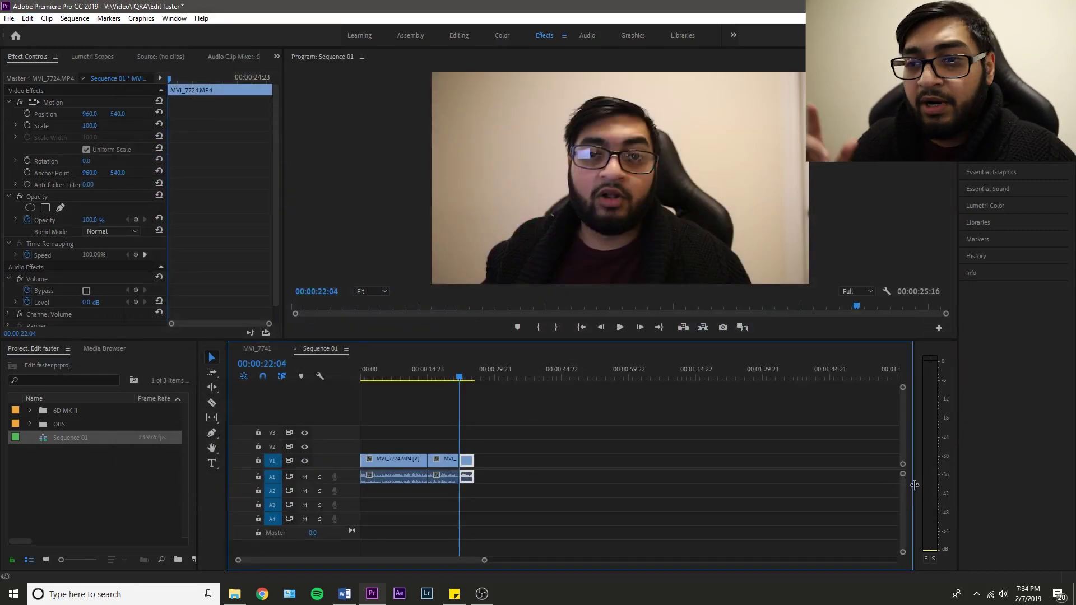
Step: Ripple trim the end of the first MVI_7724 clip to the playhead at 00:00:10:03
{"action": "left_click", "coordinate": [406, 375]}
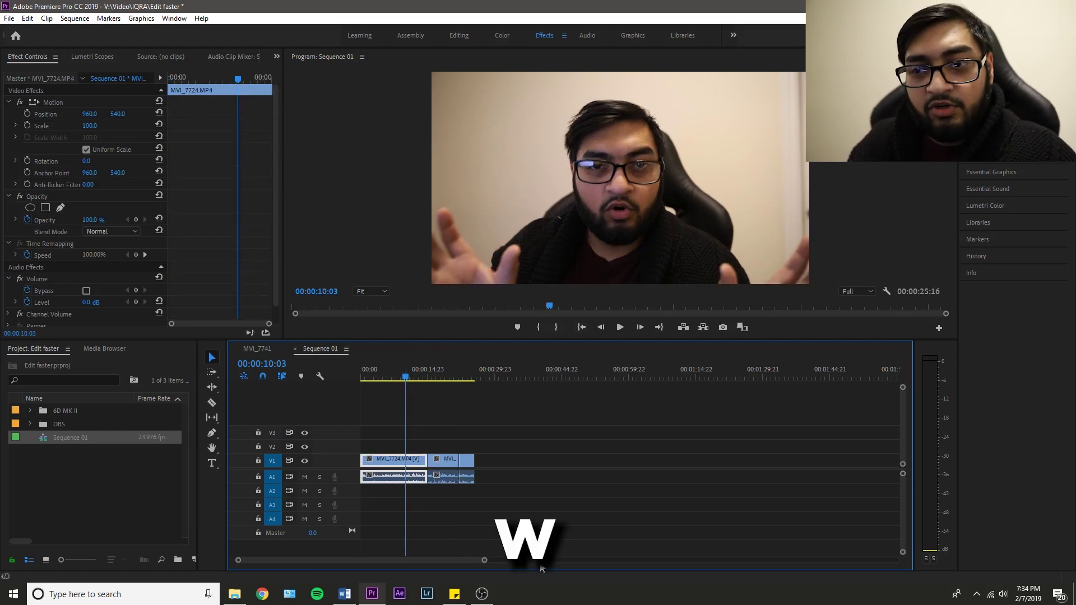
{"action": "key", "text": "w"}
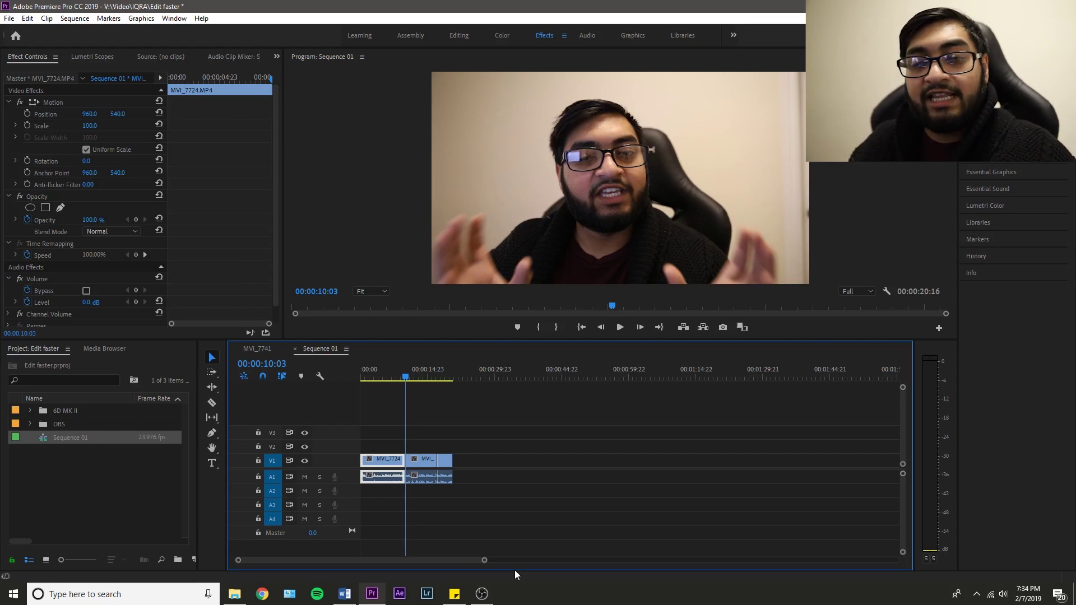
Step: Look up the commands assigned to the X key in the keyboard shortcuts and close them unchanged
{"action": "left_click", "coordinate": [27, 18]}
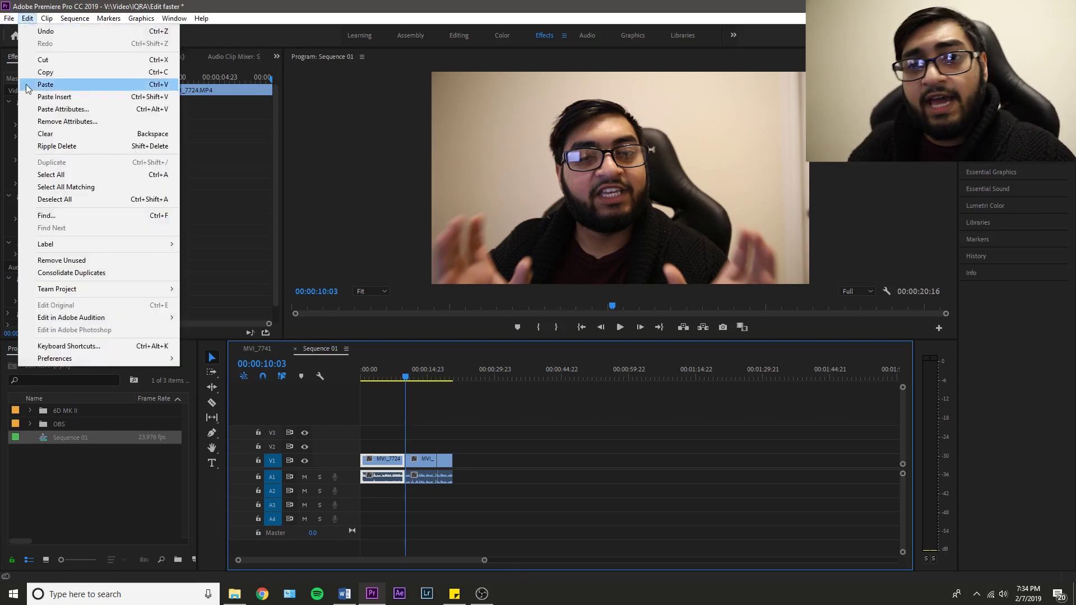
{"action": "left_click", "coordinate": [72, 346]}
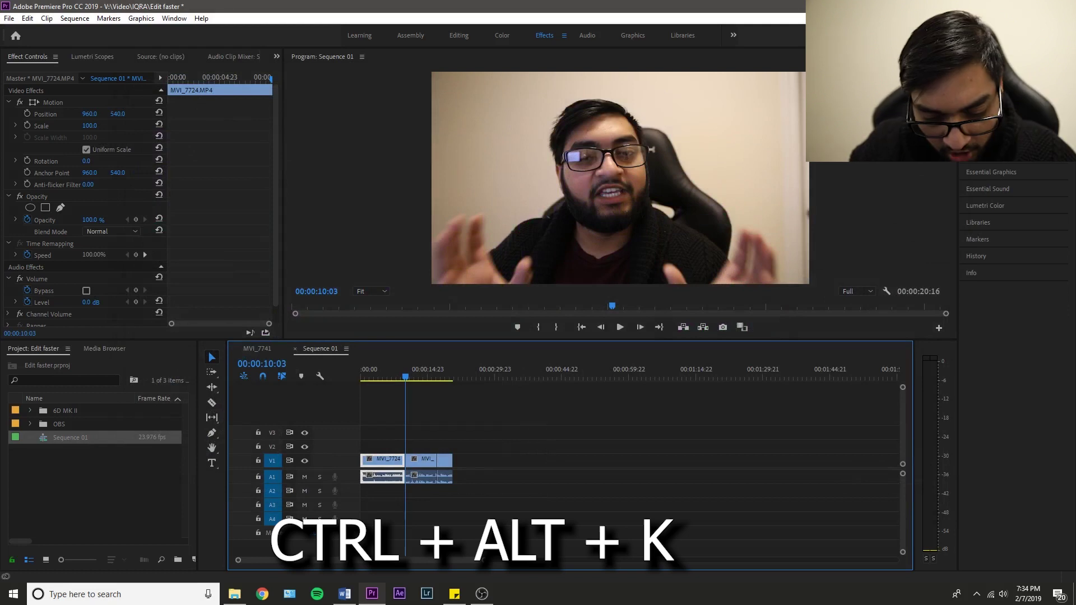
{"action": "key", "text": "ctrl+alt+k"}
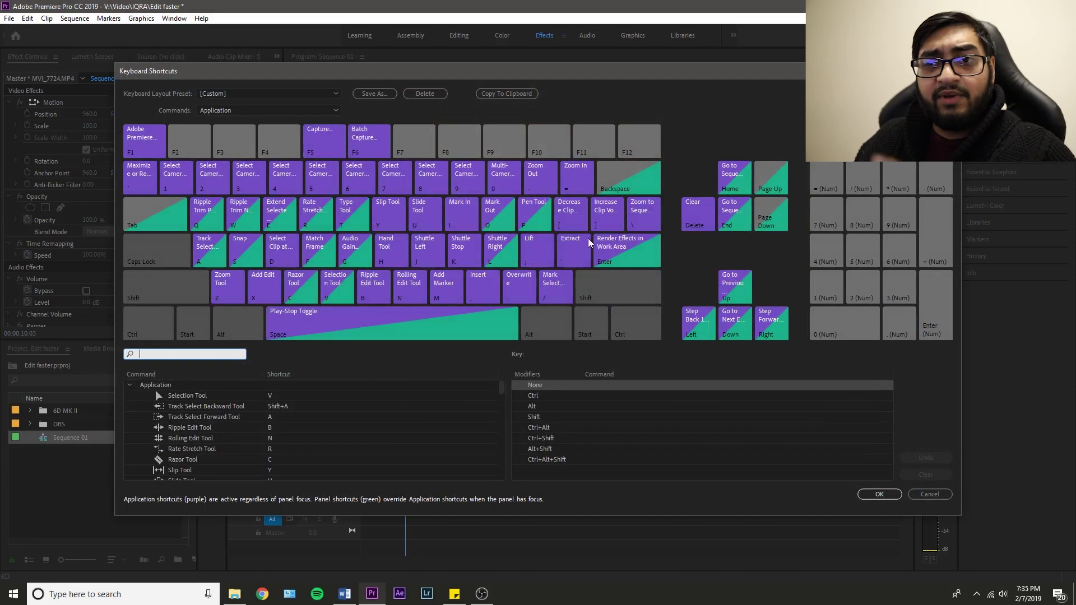
{"action": "left_click", "coordinate": [264, 287]}
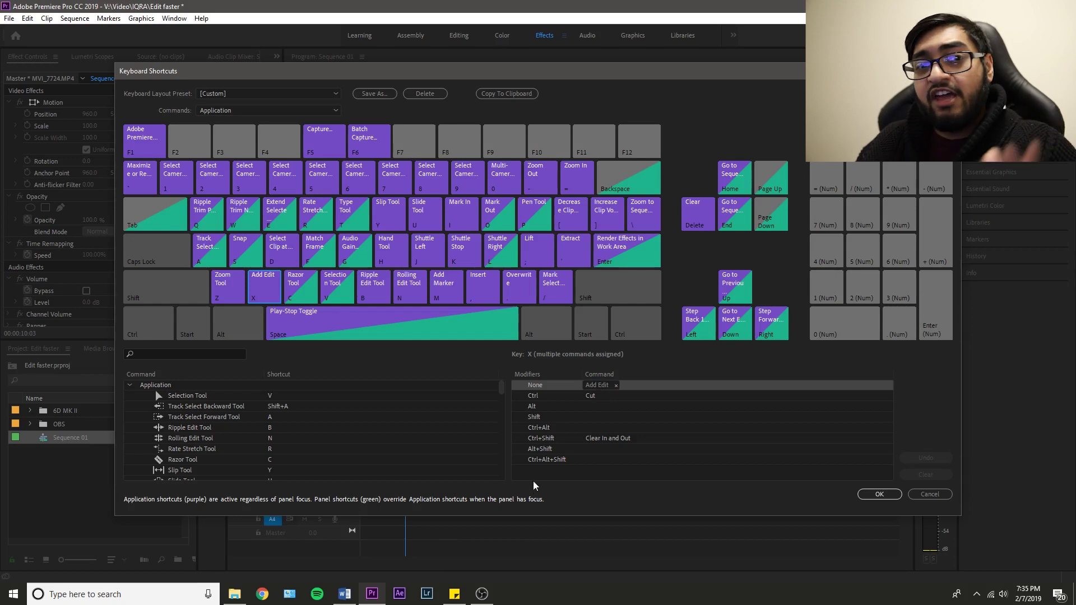
{"action": "left_click", "coordinate": [930, 494]}
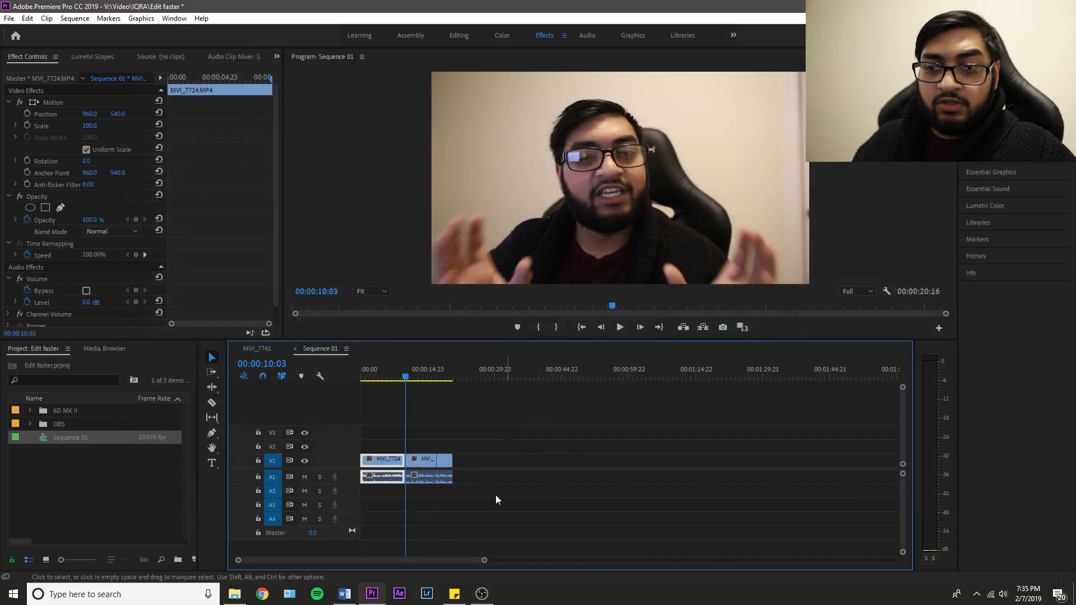
Step: Split the first MVI_7724 clip at 00:00:04:18 with the Razor tool
{"action": "left_click", "coordinate": [382, 376]}
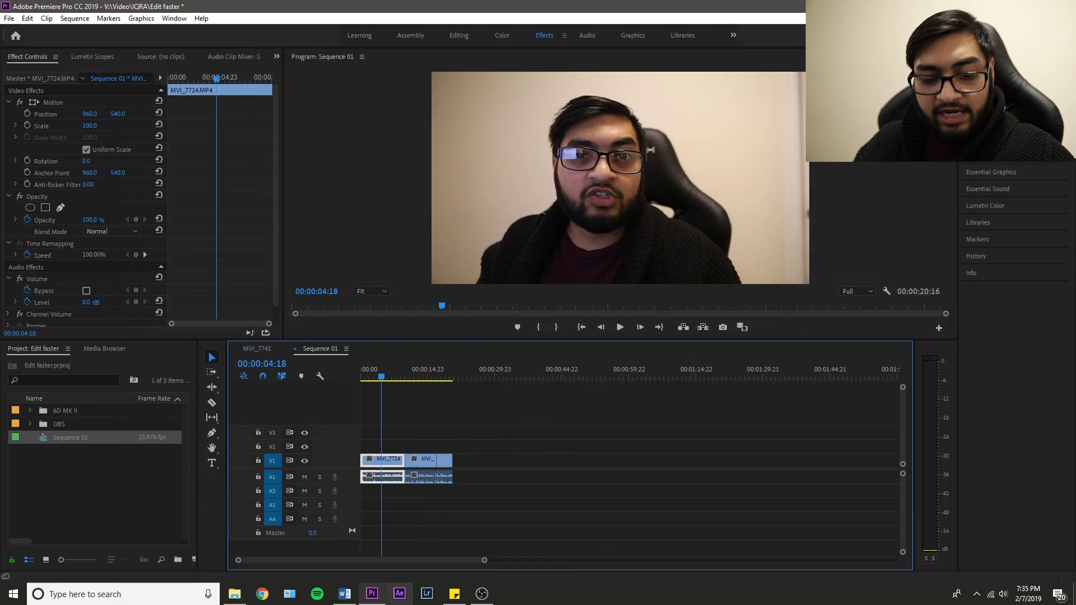
{"action": "mouse_move", "coordinate": [380, 587]}
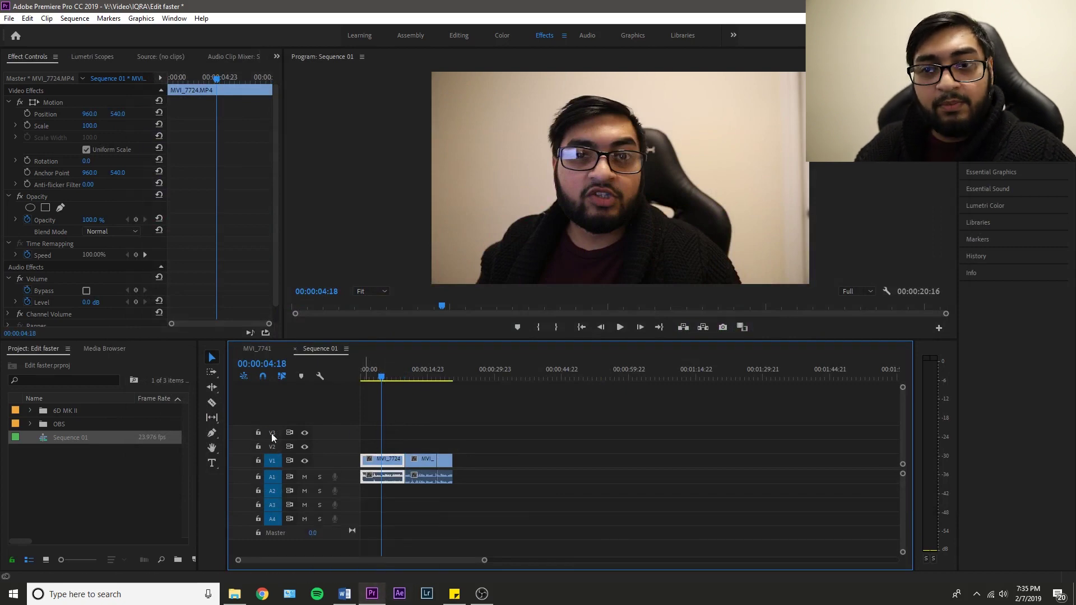
{"action": "key", "text": "c"}
{"action": "left_click", "coordinate": [219, 404]}
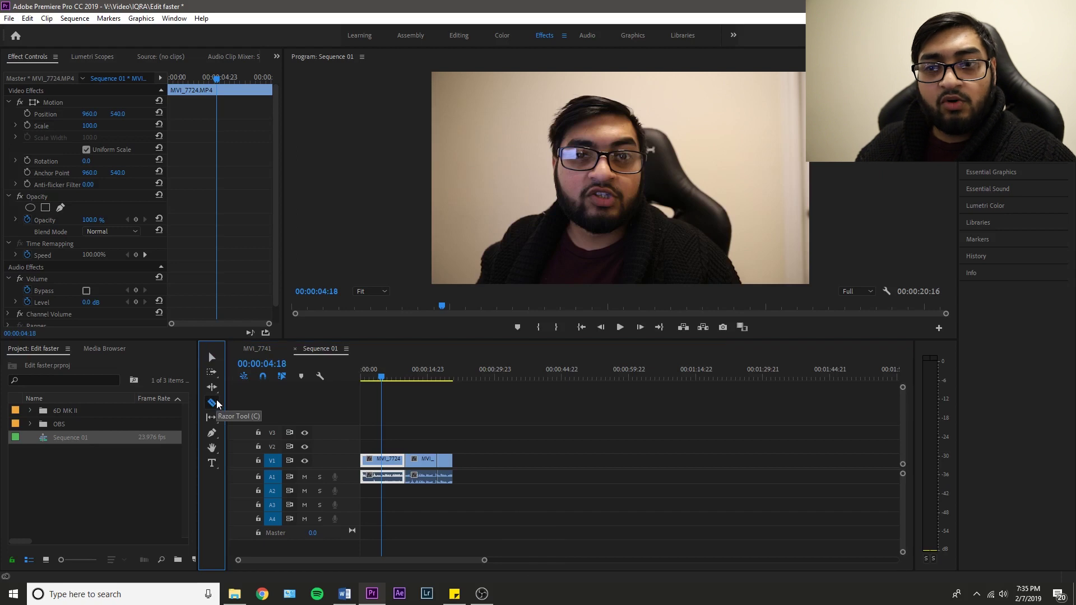
{"action": "left_click", "coordinate": [381, 461]}
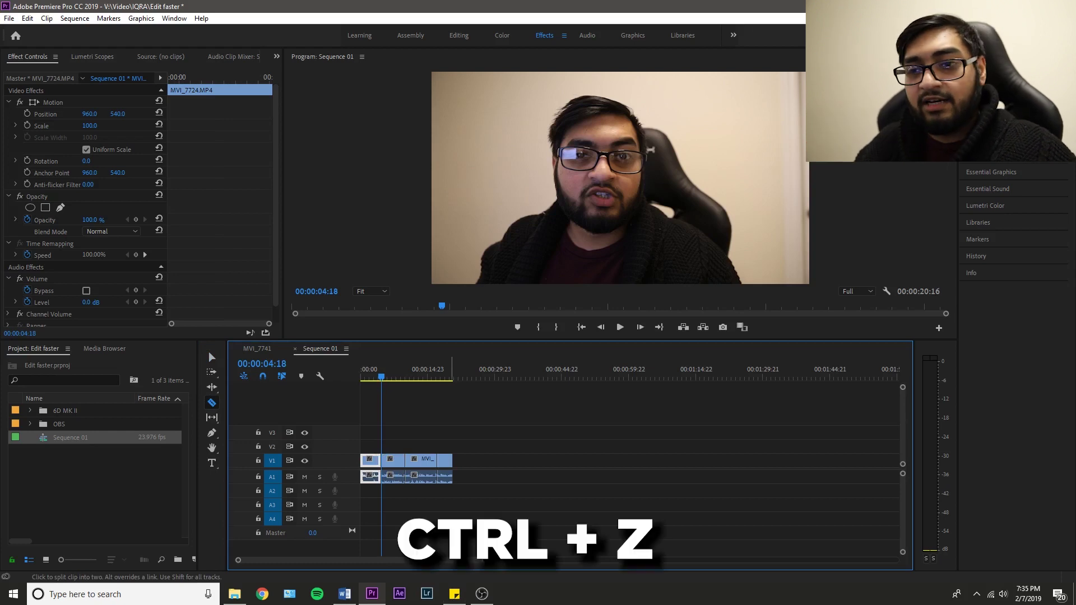
Step: Undo the razor cut in the first MVI_7724 clip and return to the Selection tool
{"action": "key", "text": "ctrl+z"}
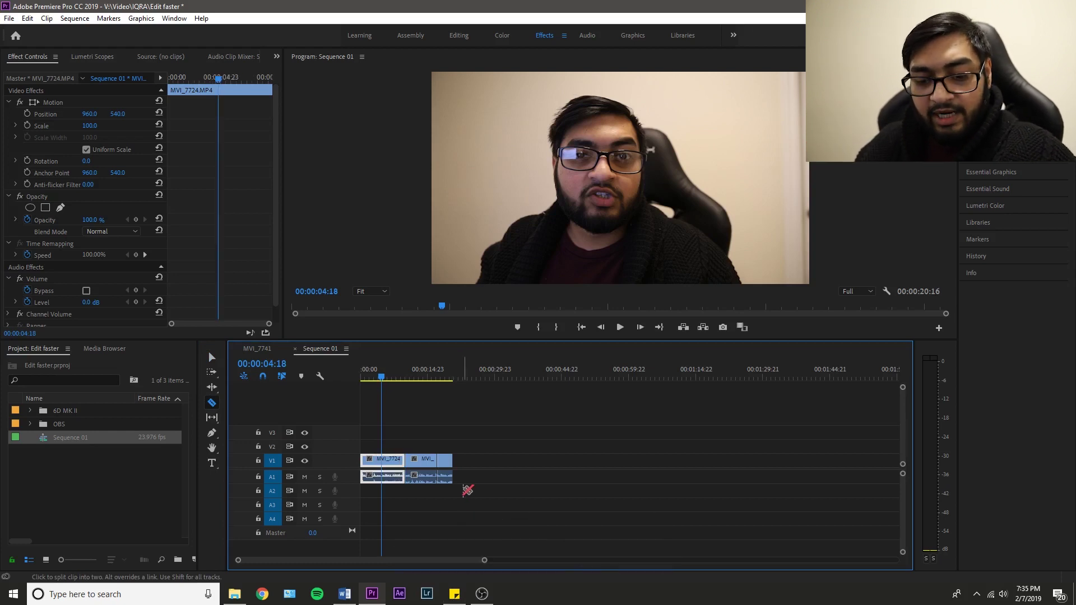
{"action": "key", "text": "v"}
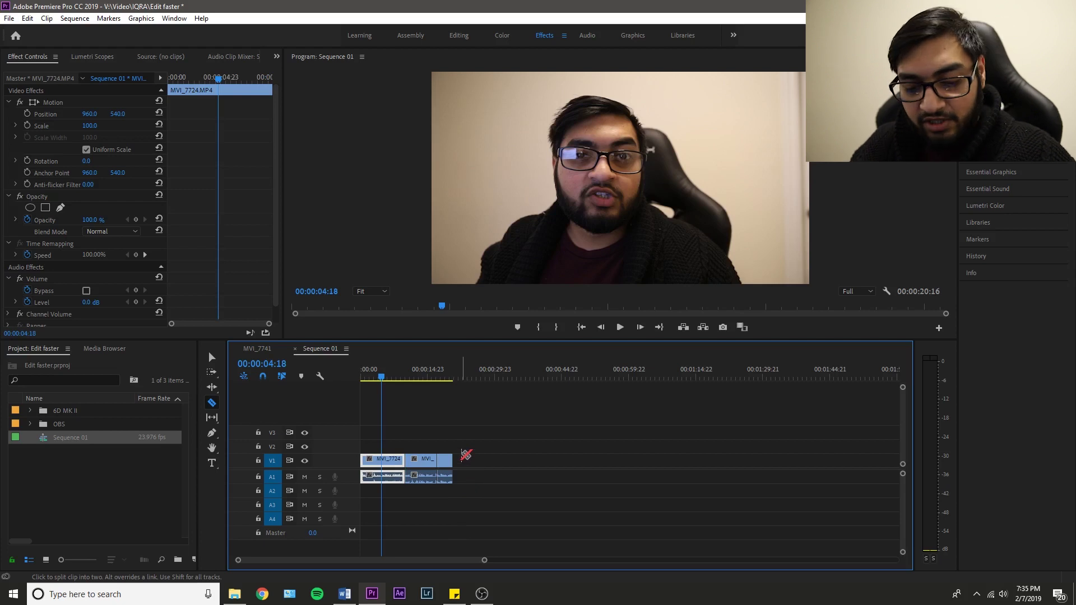
{"action": "key", "text": "v"}
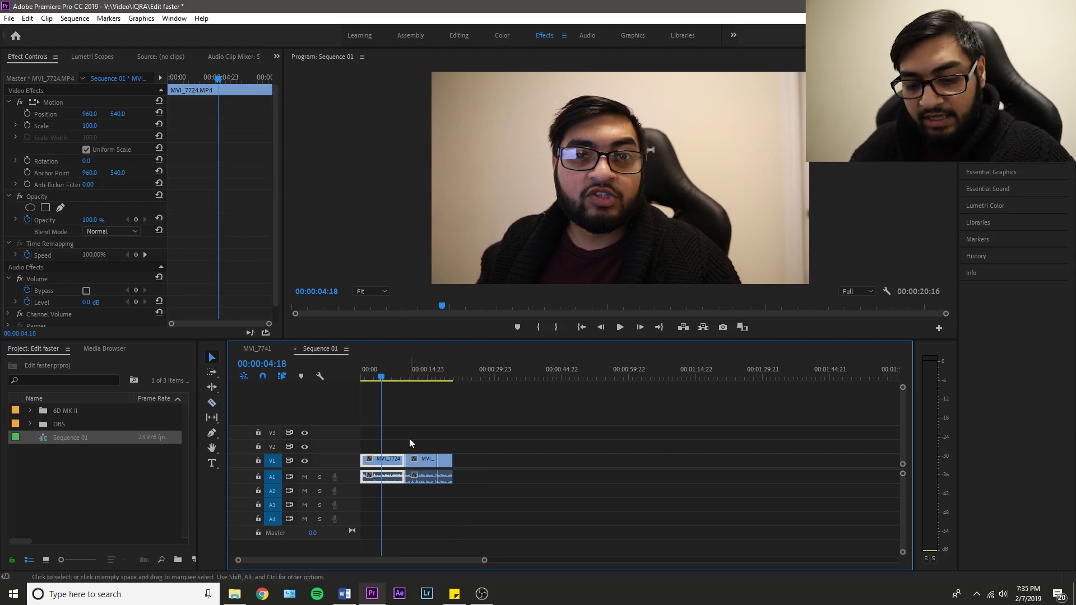
Step: Add edits at the playhead to split the first MVI_7724 clip at 00:00:04:18 and the next original clip at 00:00:15:04
{"action": "key", "text": "x"}
{"action": "left_click", "coordinate": [413, 459]}
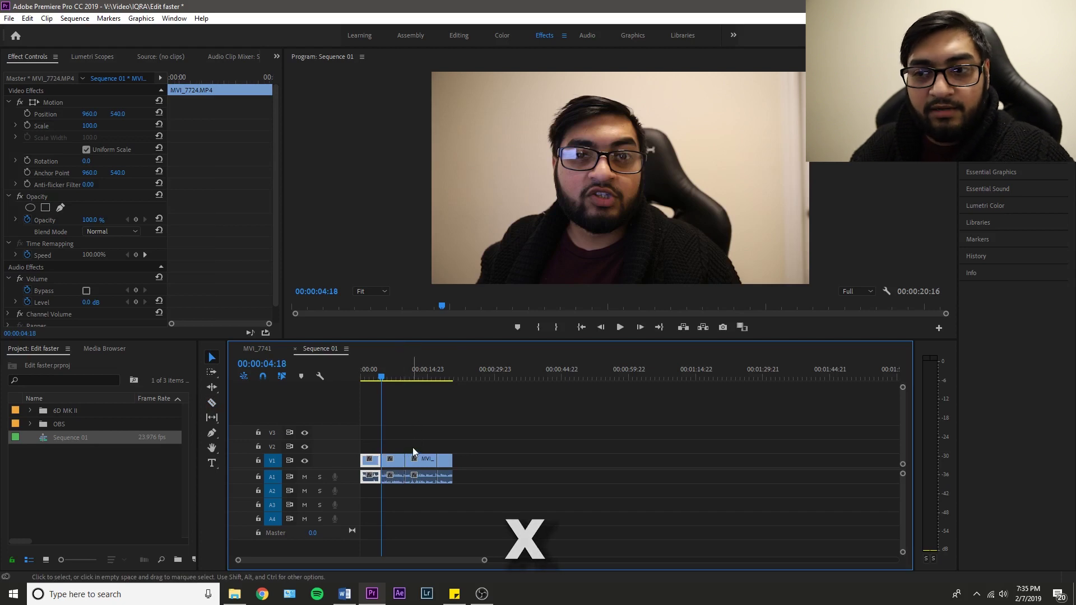
{"action": "left_click", "coordinate": [430, 374]}
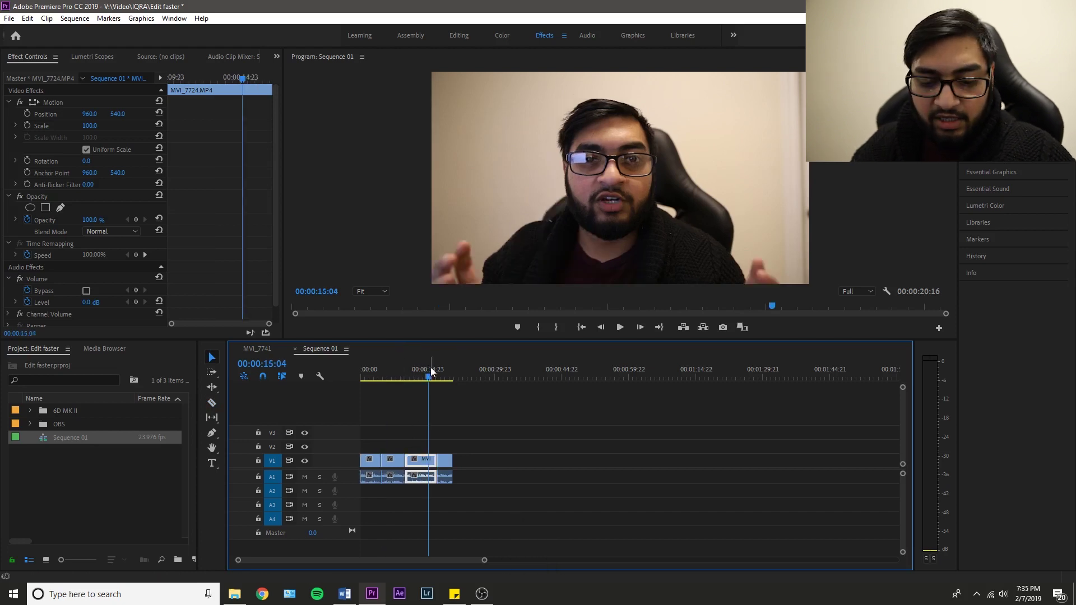
{"action": "key", "text": "x"}
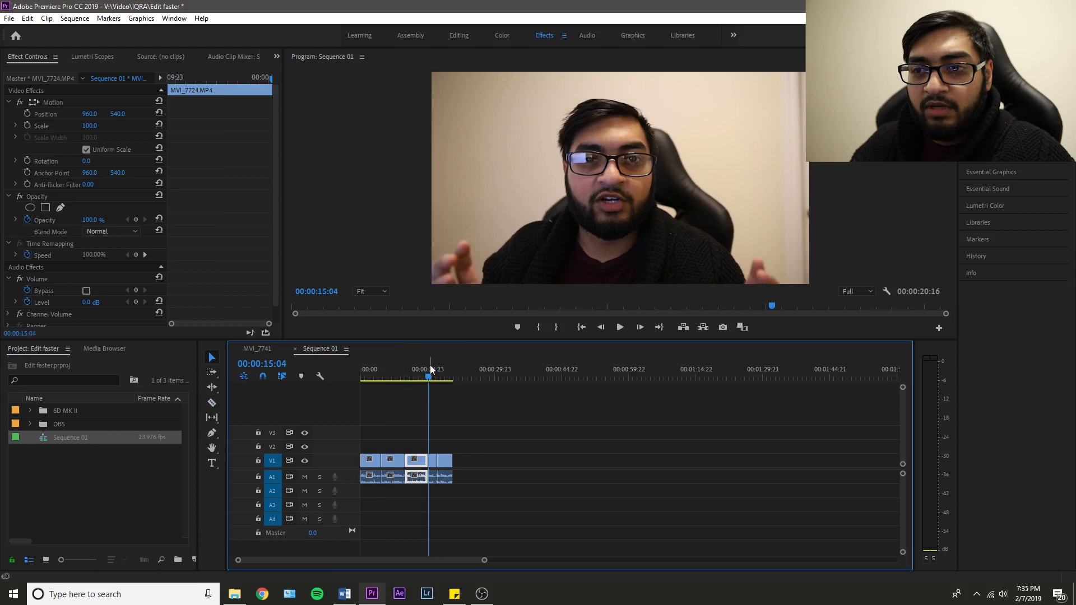
Step: Move the playhead back to 00:00:07:05 and split the second MVI_7724 piece there
{"action": "key", "text": "Left"}
{"action": "key", "text": "Left"}
{"action": "key", "text": "Left"}
{"action": "key", "text": "Left"}
{"action": "key", "text": "Left"}
{"action": "key", "text": "Up"}
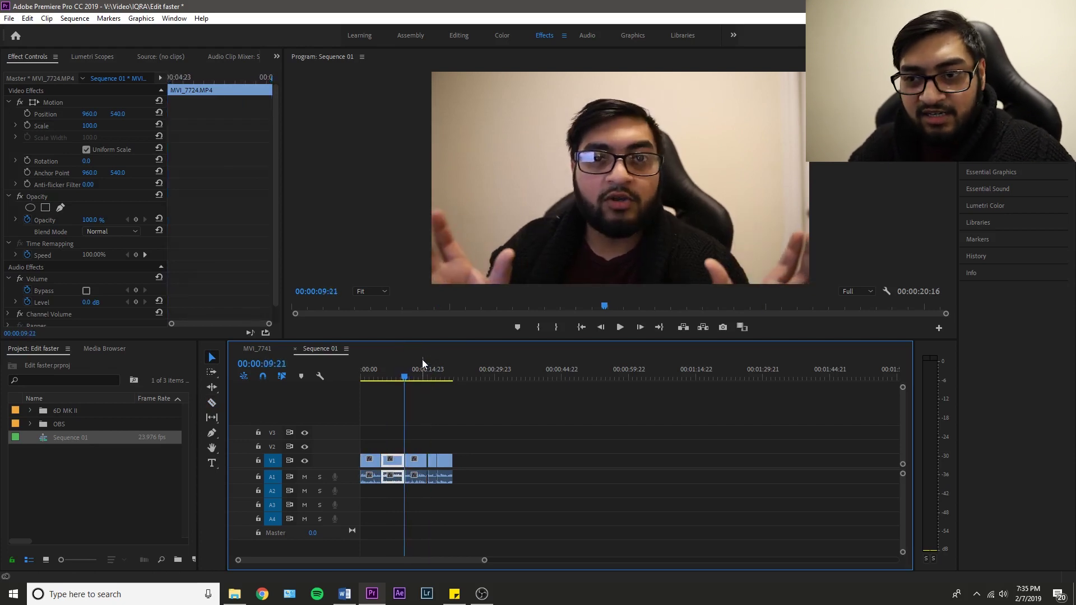
{"action": "key", "text": "Left"}
{"action": "key", "text": "Left"}
{"action": "key", "text": "Left"}
{"action": "key", "text": "Left"}
{"action": "key", "text": "Left"}
{"action": "key", "text": "Left"}
{"action": "key", "text": "Left"}
{"action": "key", "text": "Left"}
{"action": "key", "text": "Left"}
{"action": "key", "text": "Left"}
{"action": "key", "text": "Left"}
{"action": "key", "text": "Left"}
{"action": "key", "text": "Left"}
{"action": "key", "text": "Left"}
{"action": "key", "text": "Left"}
{"action": "key", "text": "Left"}
{"action": "key", "text": "Left"}
{"action": "key", "text": "Left"}
{"action": "key", "text": "Left"}
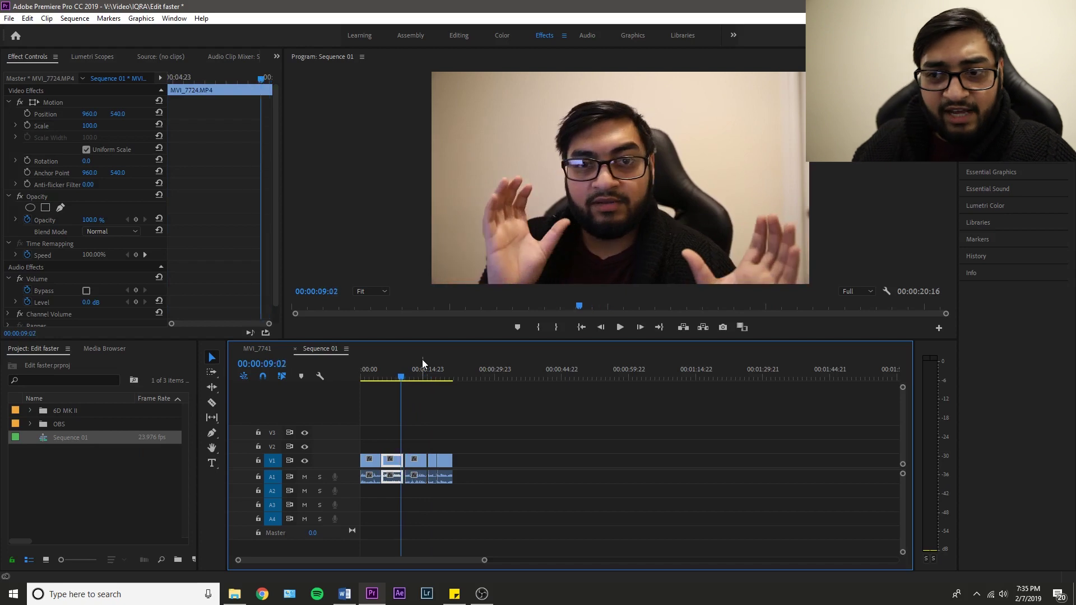
{"action": "key", "text": "ctrl+z"}
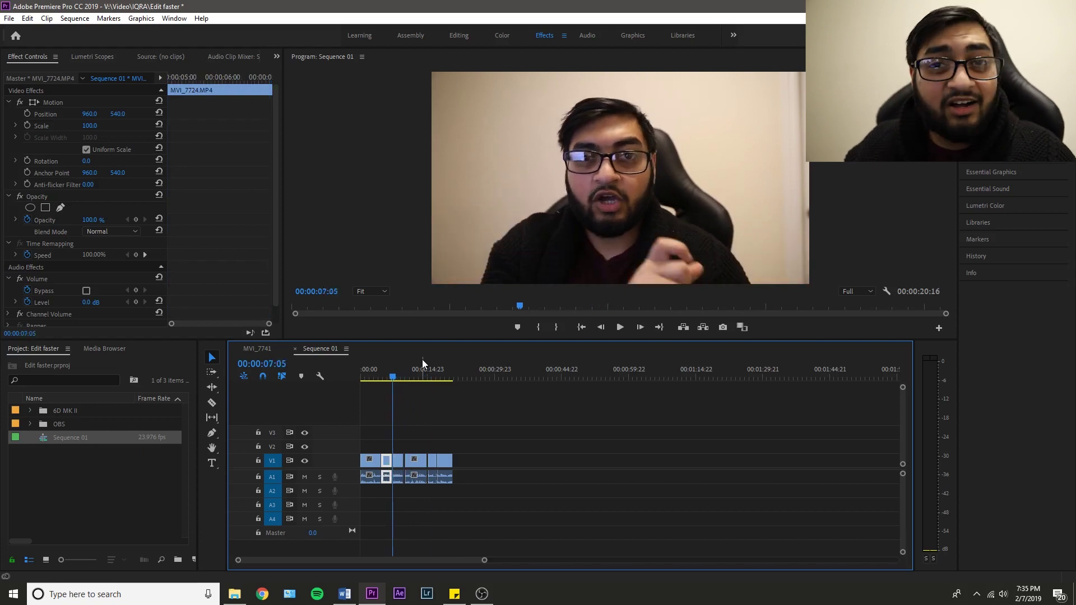